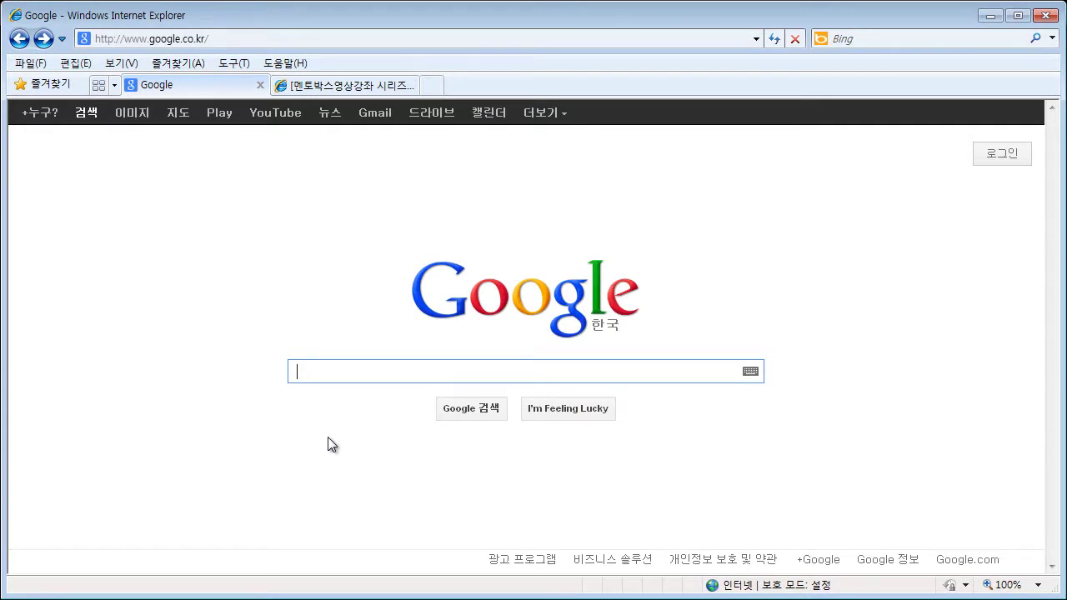
# Search Google for 스카이드라이브, go to SkyDrive, and start registering via 지금 등록.
pyautogui.write('스카이드라이브')
pyautogui.press('Return')
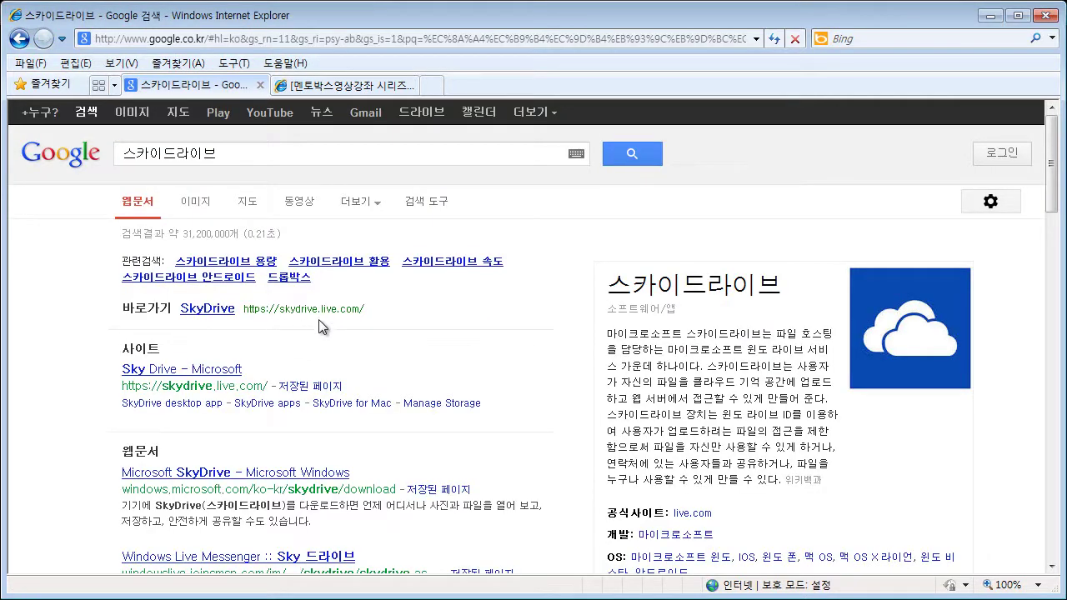
pyautogui.click(319, 313)
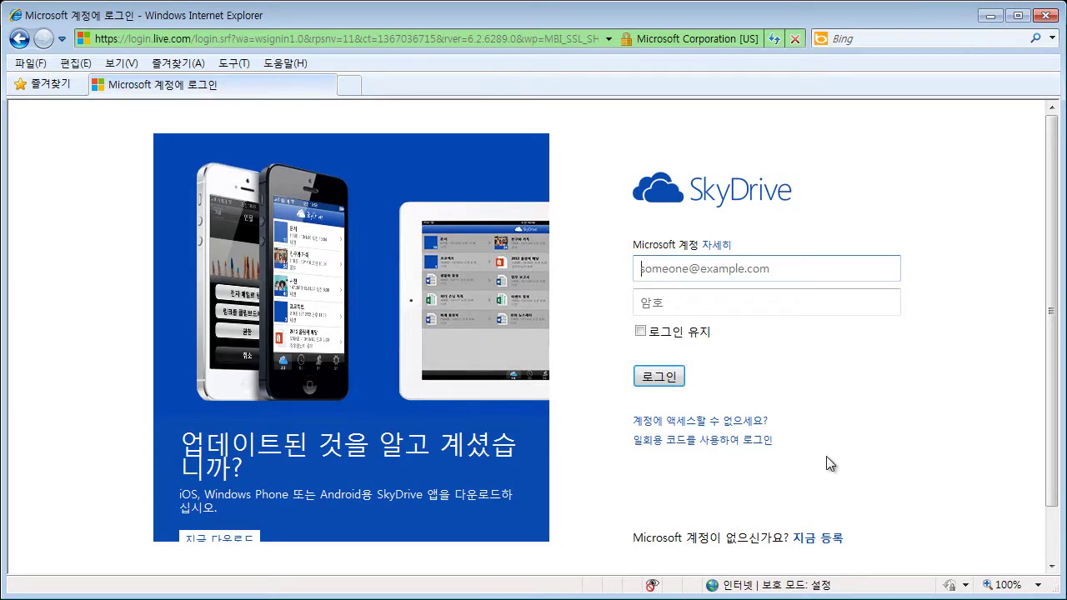
pyautogui.click(815, 542)
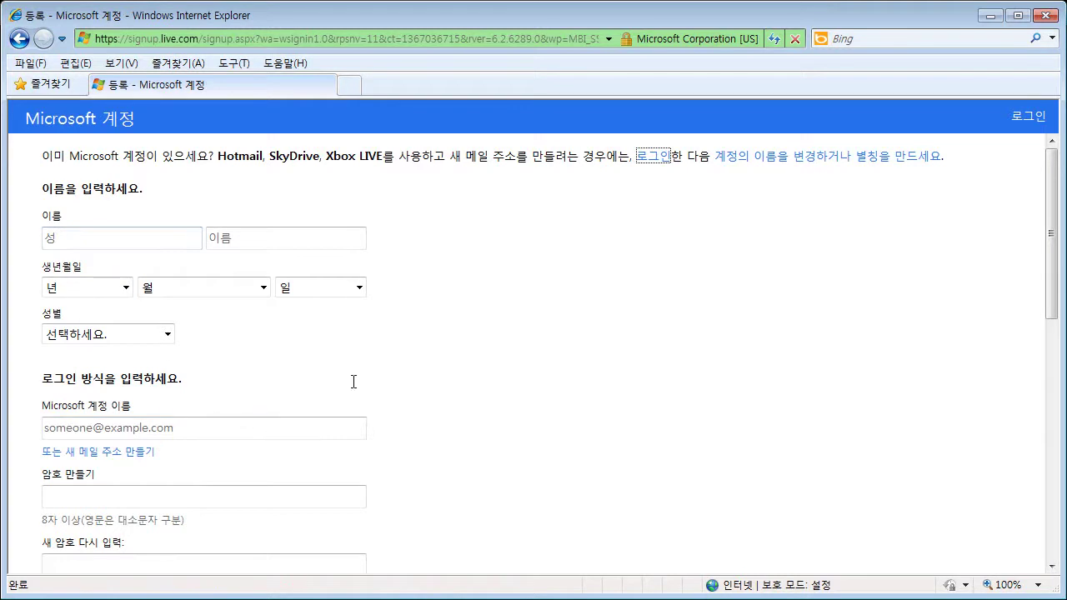
# Enter the account holder's surname and given name on the sign-up form.
pyautogui.click(111, 236)
pyautogui.write('멘토')
pyautogui.press('Tab')
pyautogui.write('박스')
pyautogui.click(87, 287)
pyautogui.scroll(-10, 123, 459)
pyautogui.click(86, 373)
pyautogui.click(201, 288)
pyautogui.click(164, 478)
pyautogui.click(295, 287)
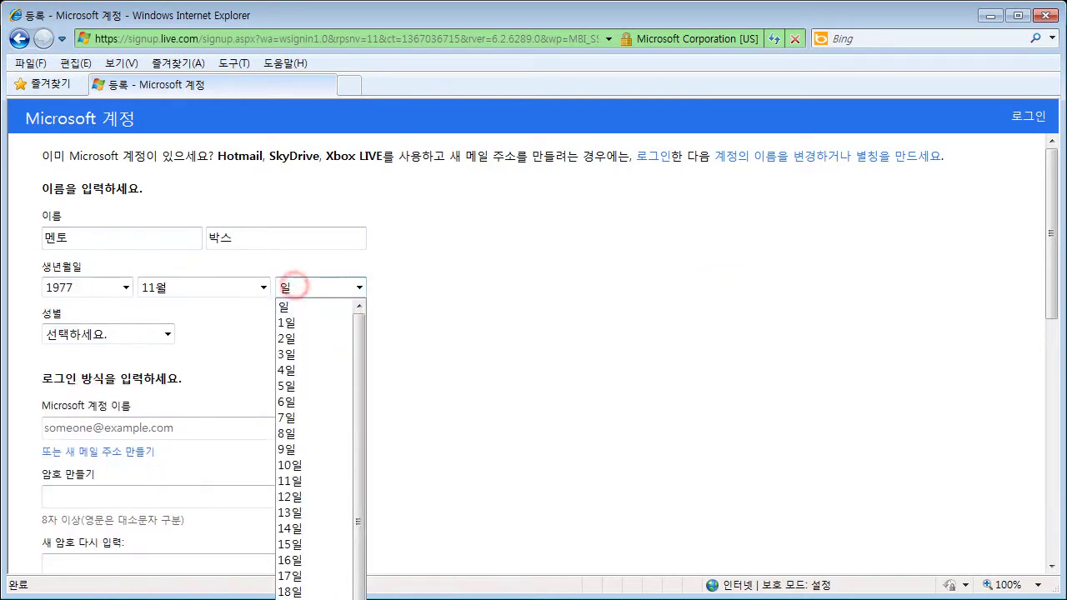
pyautogui.click(292, 595)
pyautogui.click(108, 334)
pyautogui.click(136, 369)
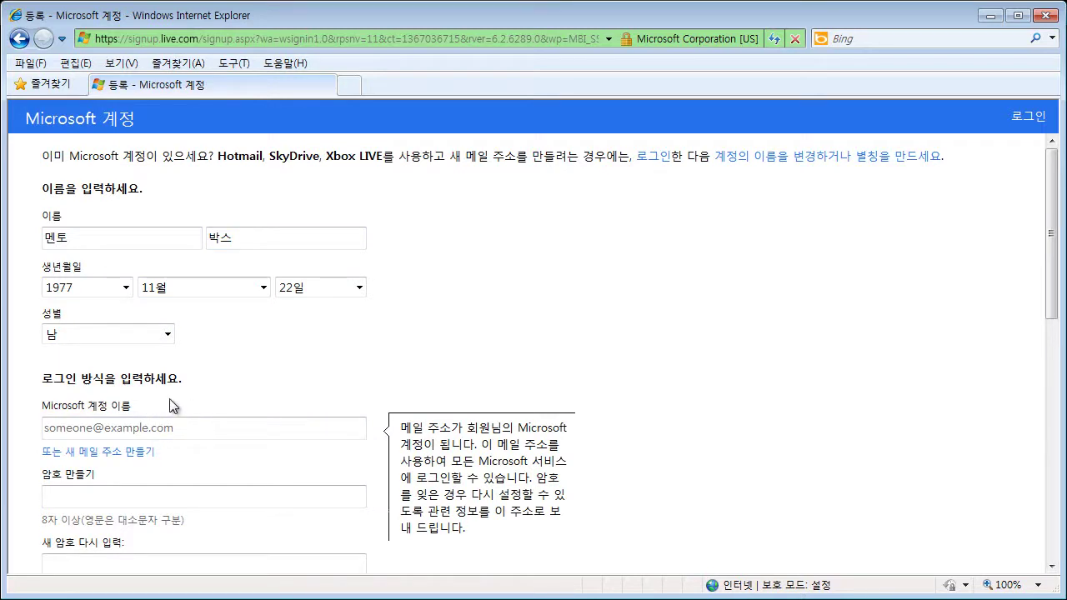
pyautogui.click(163, 431)
# Use the Naver e-mail address as the account name and enter the password twice.
pyautogui.click(153, 429)
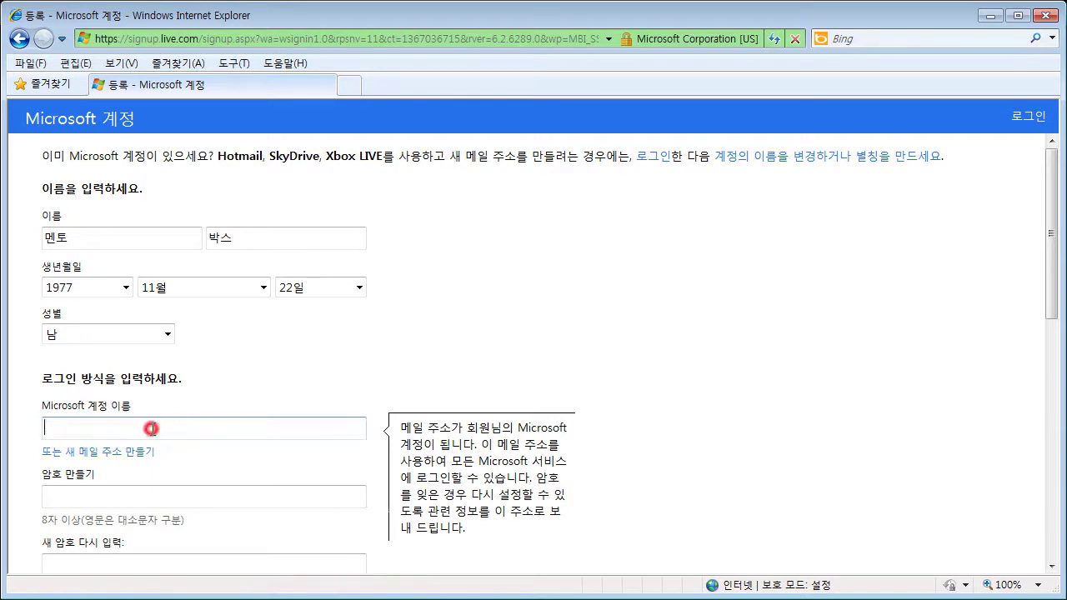
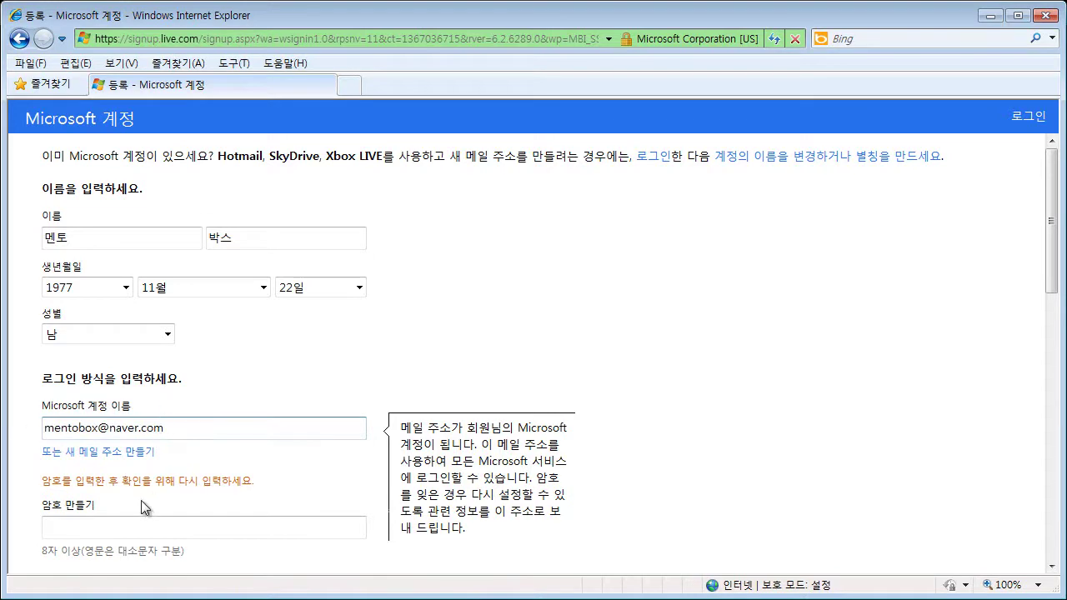
pyautogui.scroll(-3, 142, 505)
pyautogui.click(131, 406)
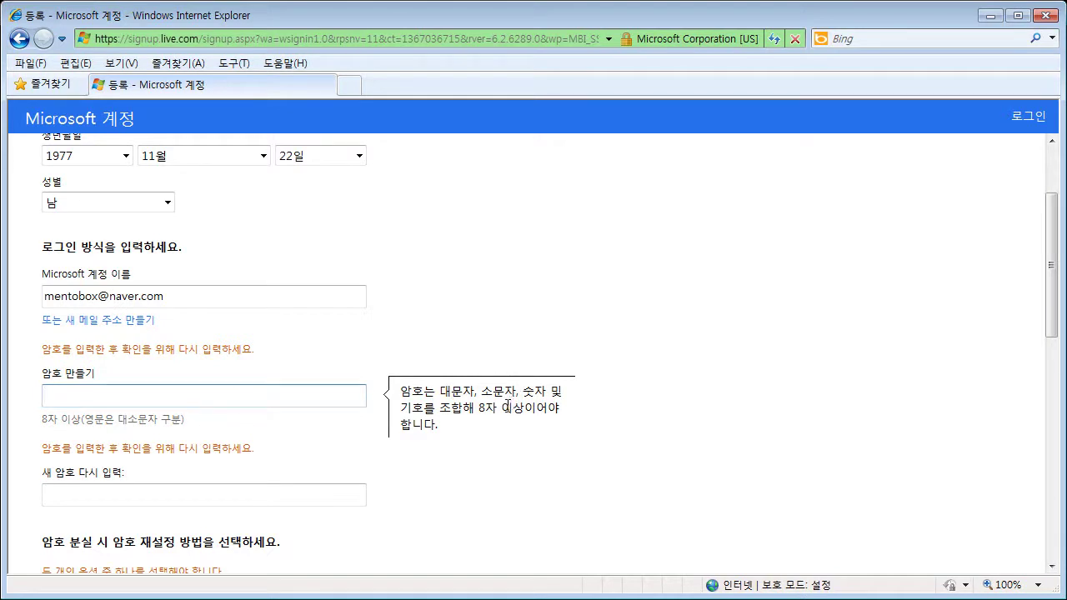
pyautogui.write('********')
pyautogui.click(139, 491)
pyautogui.write('********')
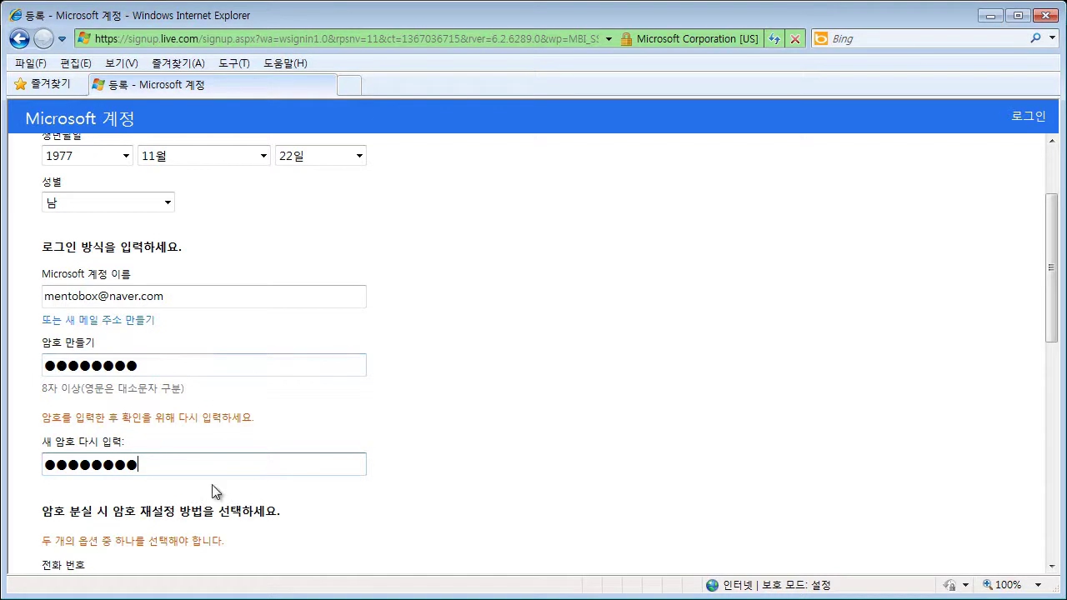
pyautogui.click(332, 526)
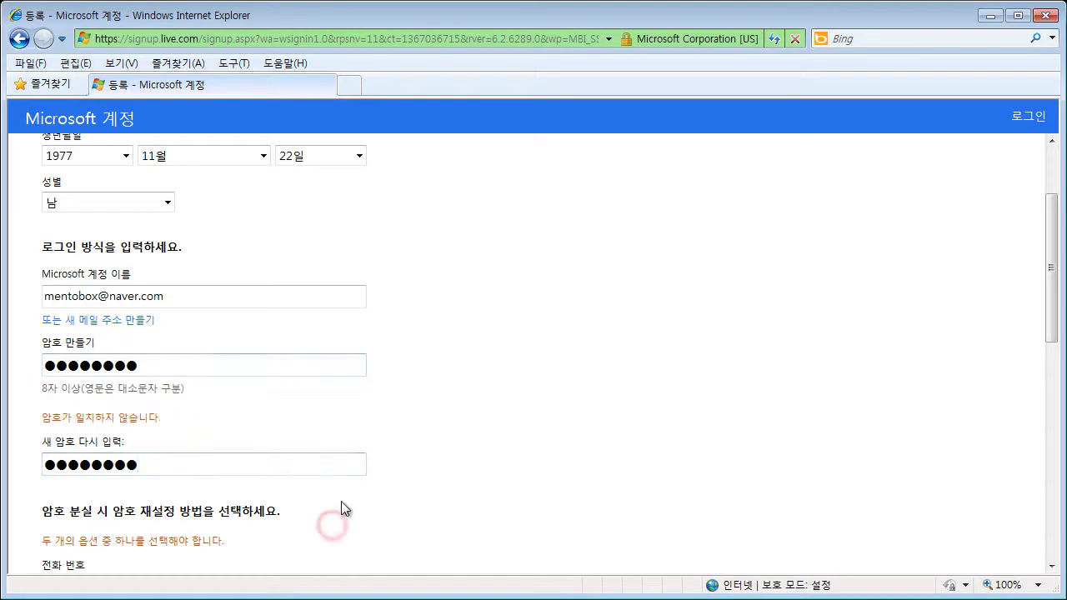
# Pick the childhood best friend's nickname question, type its answer, and fill in the picture characters.
pyautogui.scroll(-3, 341, 501)
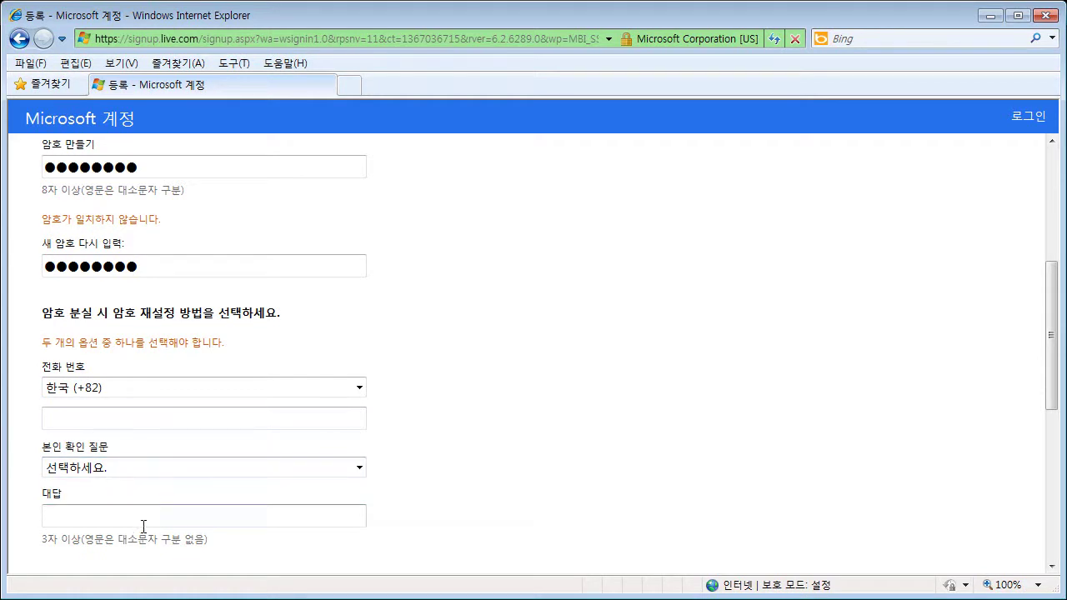
pyautogui.click(327, 467)
pyautogui.click(197, 518)
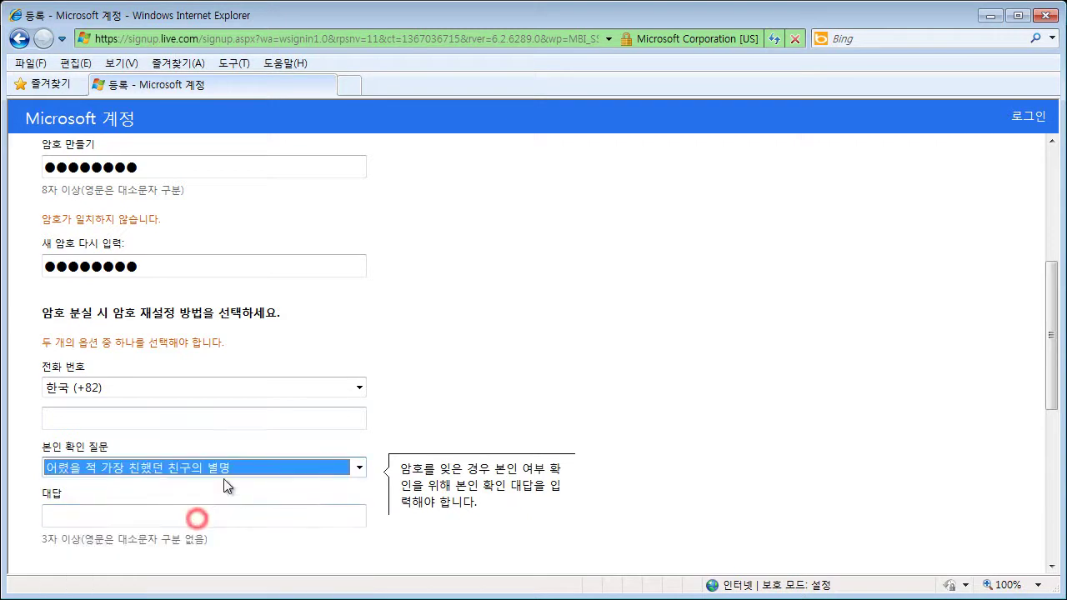
pyautogui.click(144, 520)
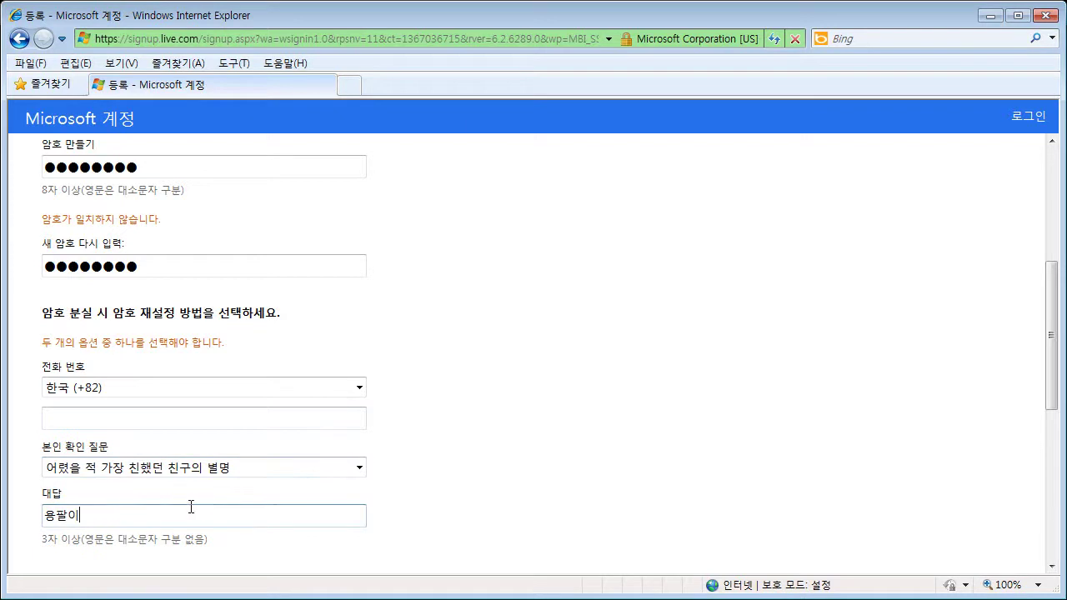
pyautogui.click(425, 505)
pyautogui.scroll(-3, 420, 501)
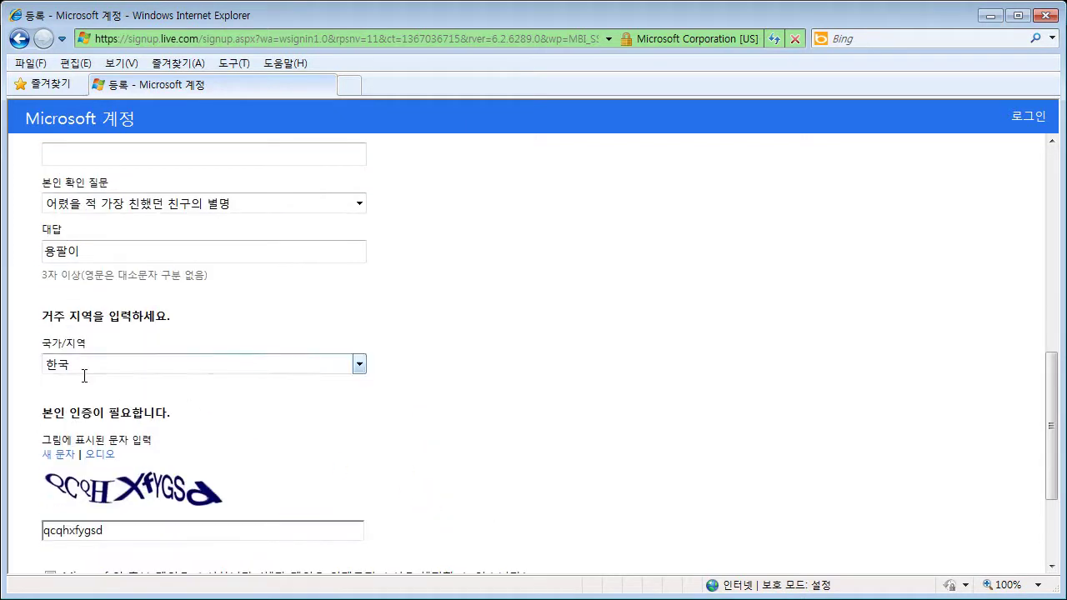
pyautogui.scroll(-1, 402, 435)
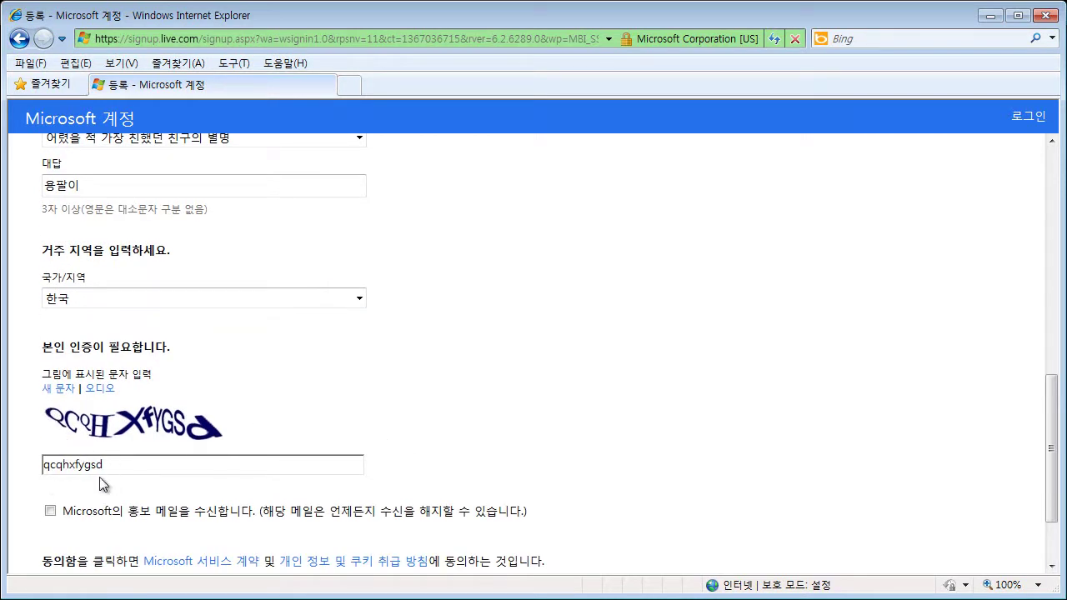
pyautogui.scroll(-2, 224, 460)
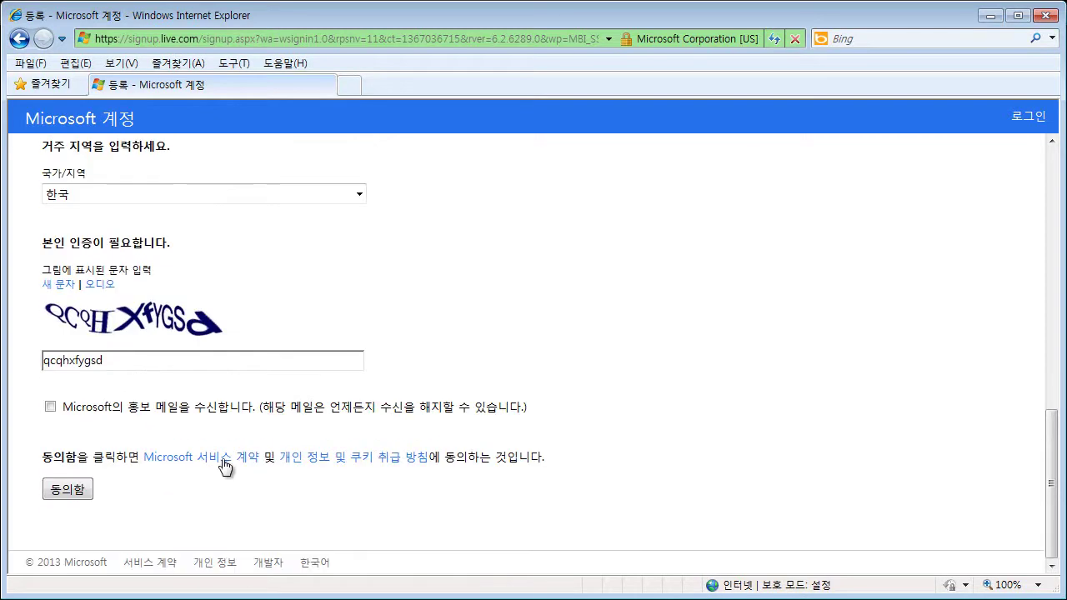
# Submit the form with 동의함, then switch to the mailbox window.
pyautogui.click(76, 492)
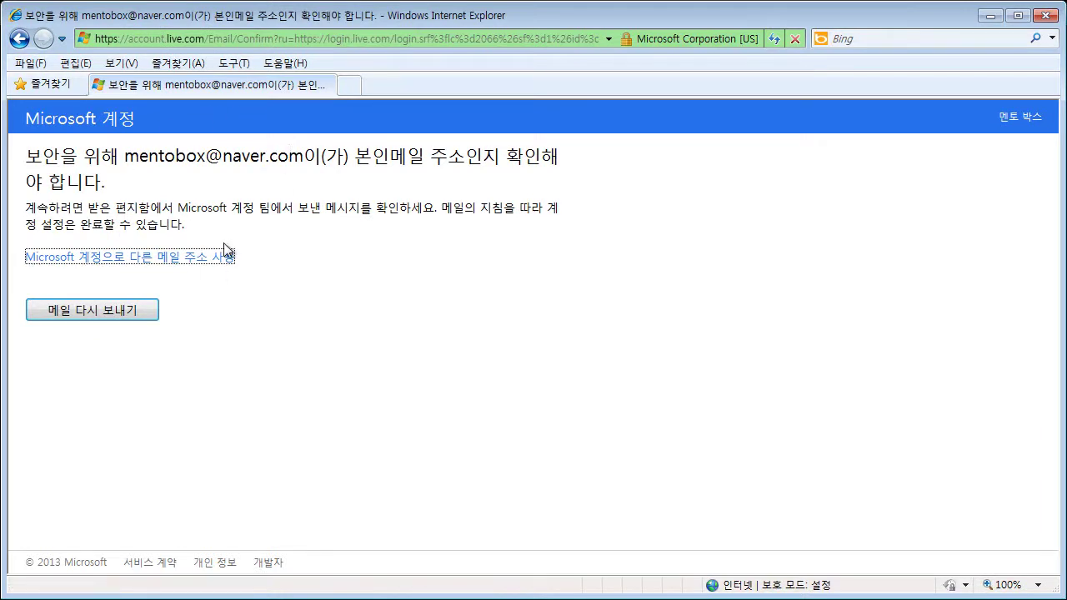
pyautogui.hotkey('alt', 'Tab')
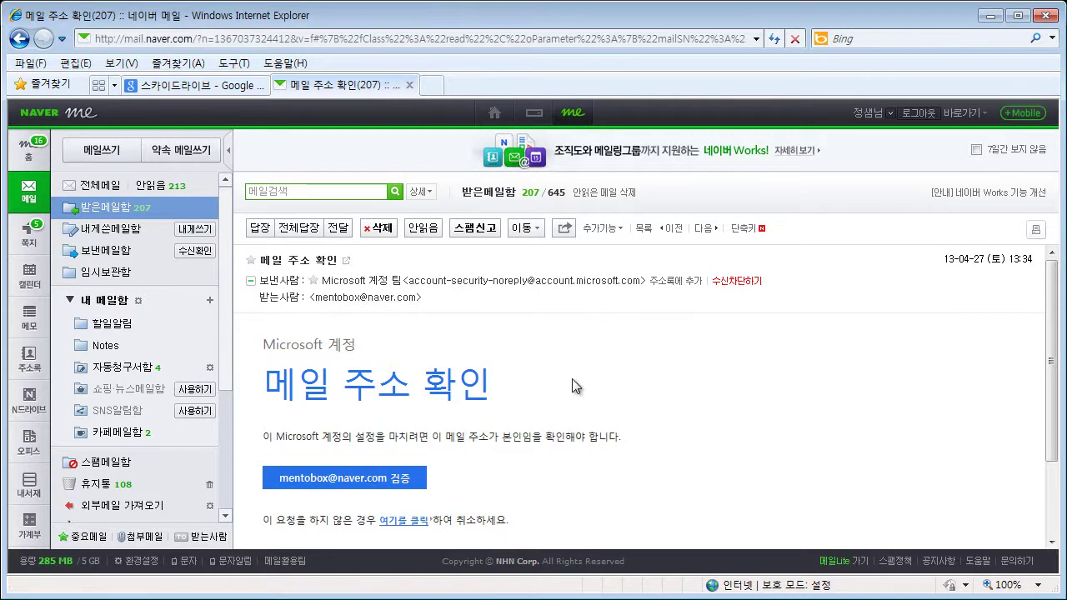
# Follow the 검증 link in the Microsoft 메일 주소 확인 message.
pyautogui.scroll(-2, 677, 404)
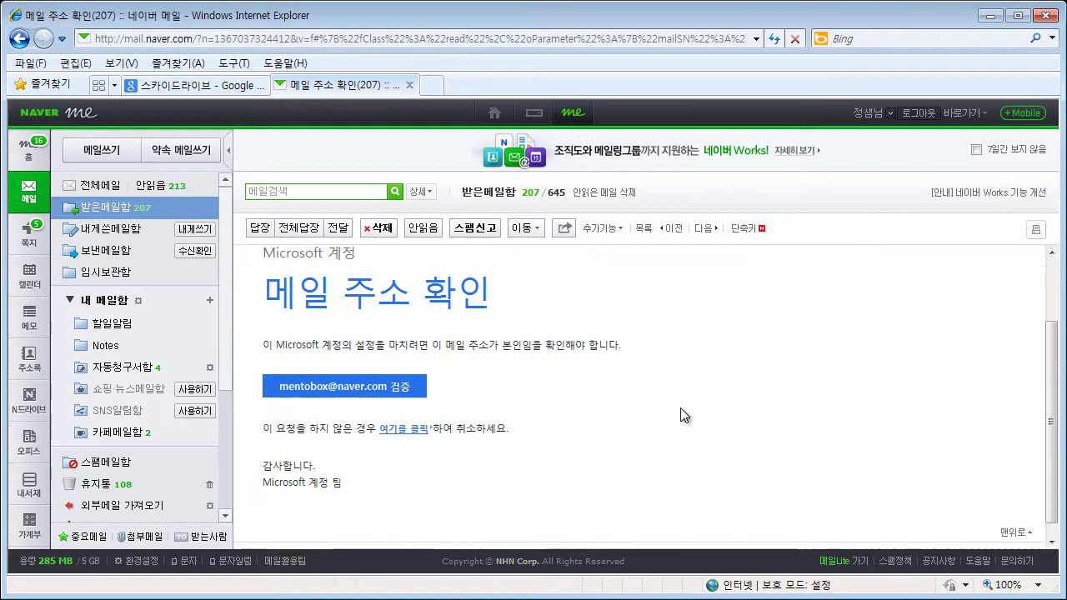
pyautogui.click(399, 387)
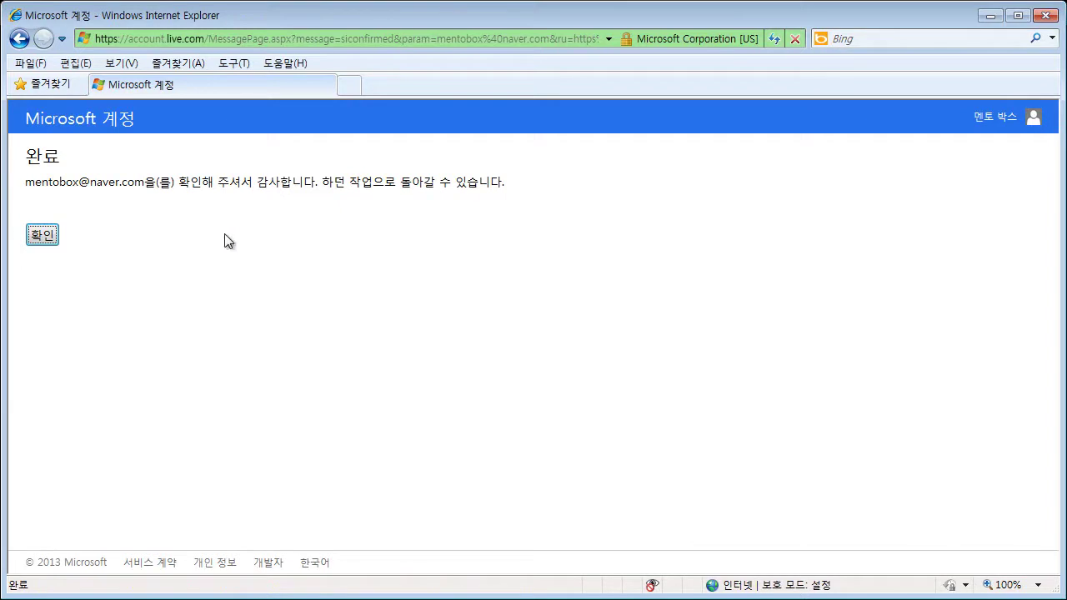
# Acknowledge the 완료 verification page with 확인.
pyautogui.click(40, 235)
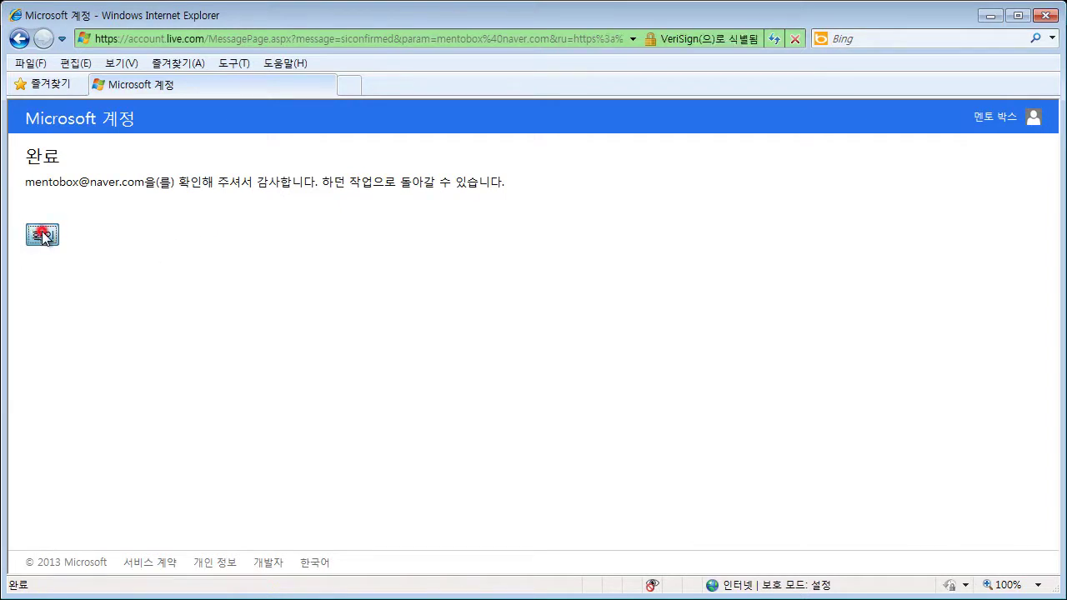